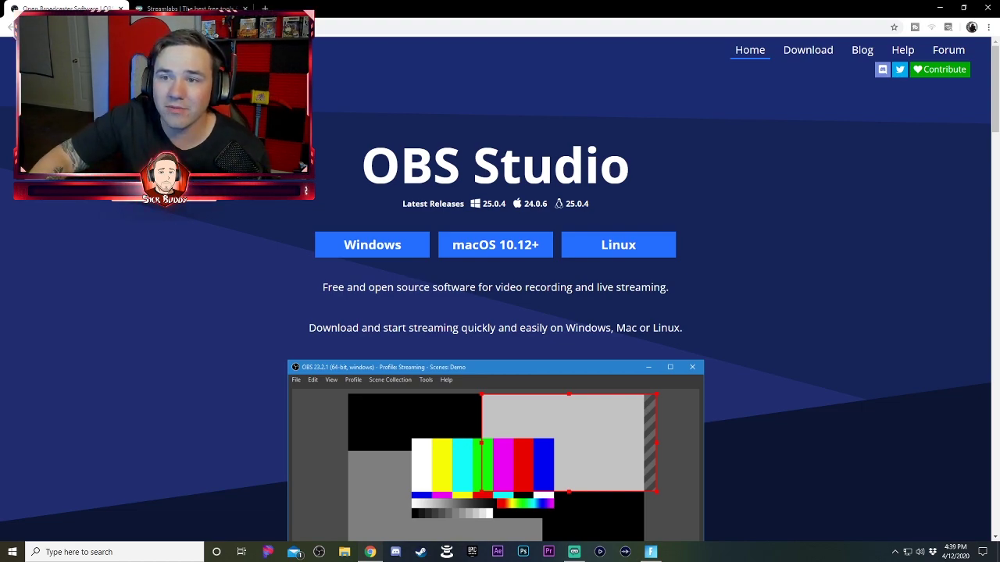
Switch Chrome from the OBS Studio page to the Streamlabs tab.
click(188, 8)
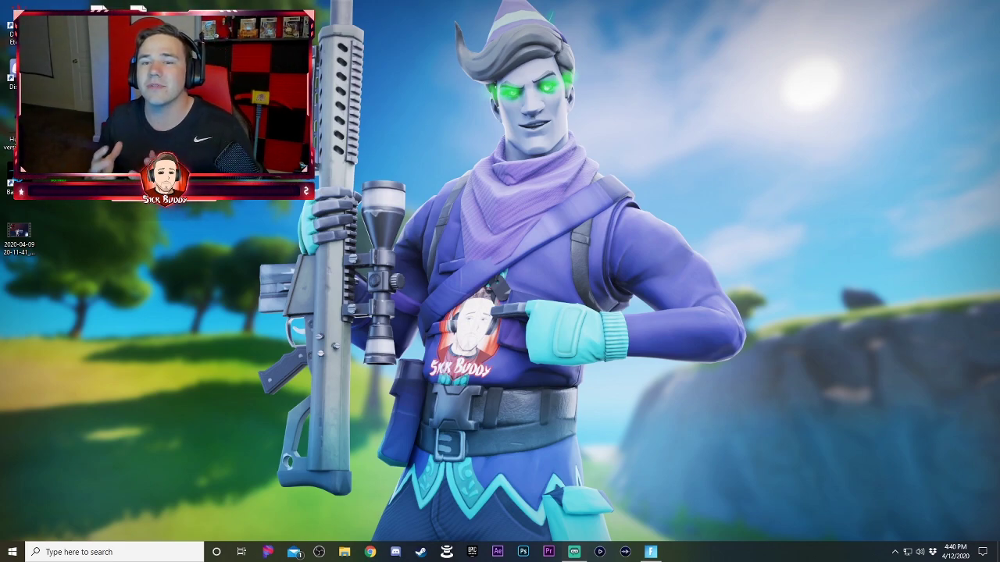
Launch Premiere Pro and create a new empty project named 'instagram'.
click(549, 552)
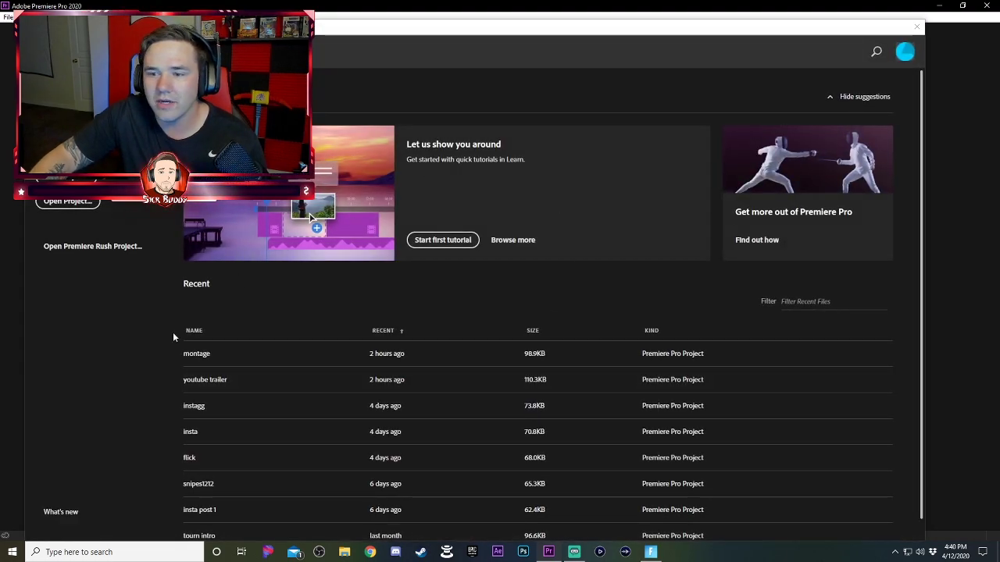
click(81, 178)
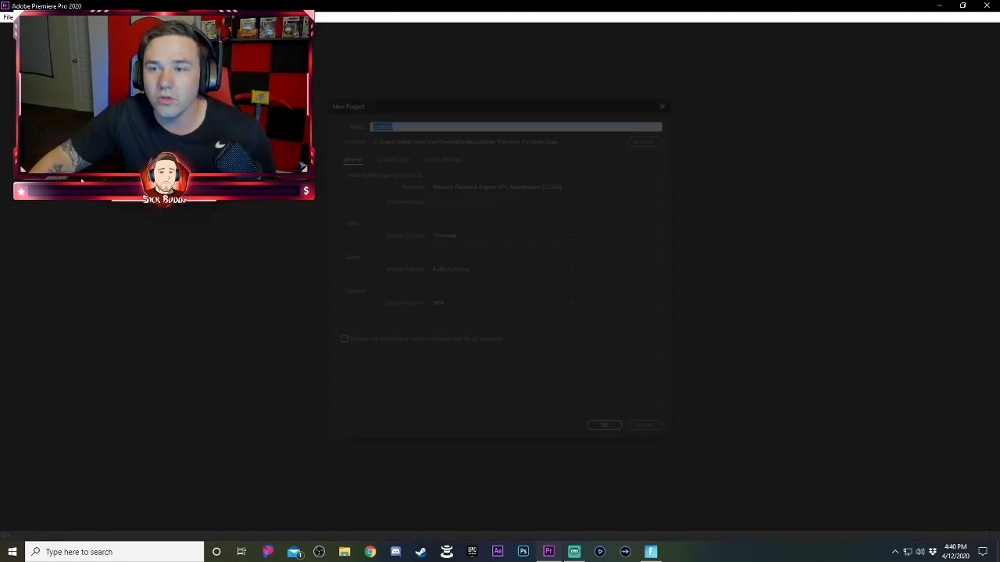
text(instagram)
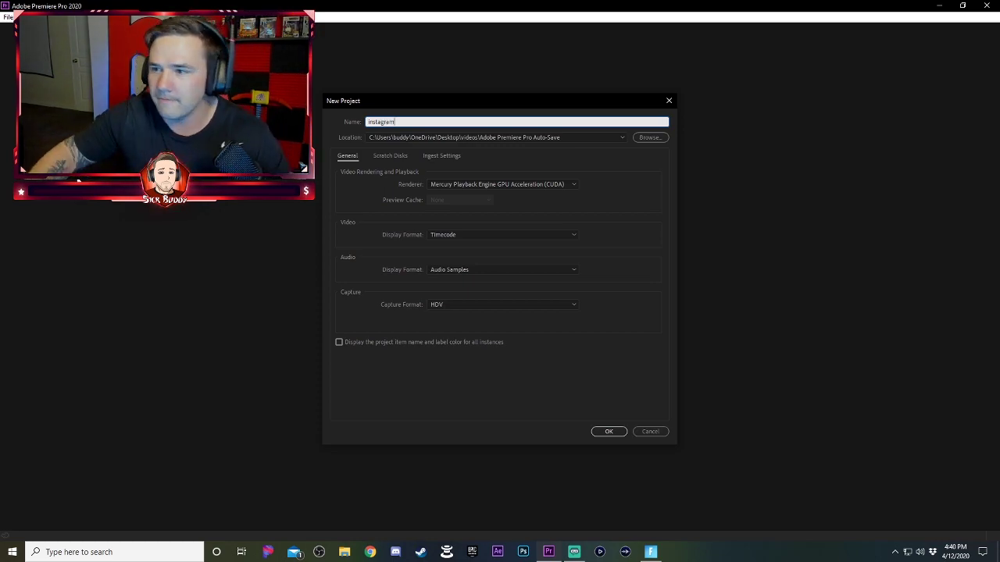
click(609, 432)
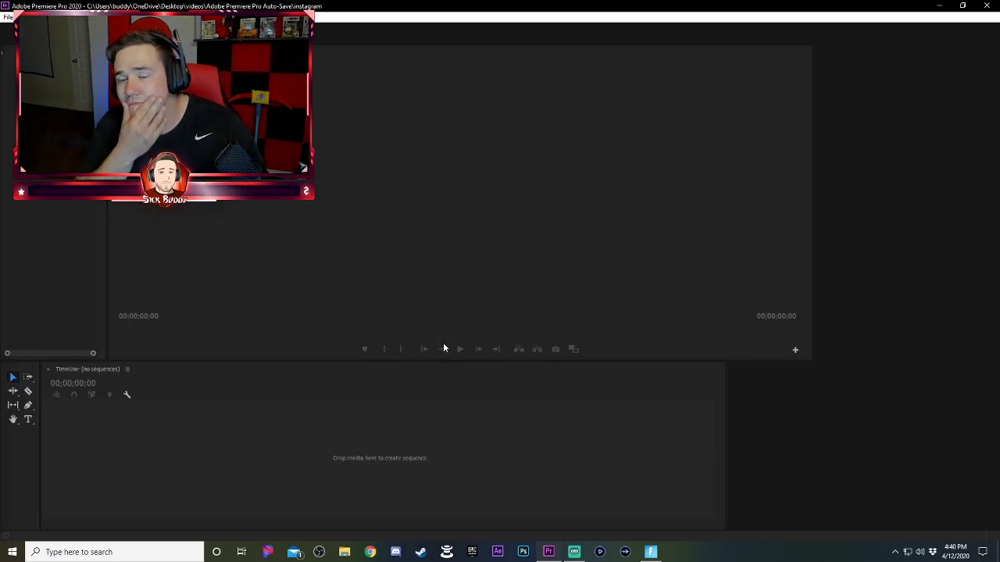
click(345, 553)
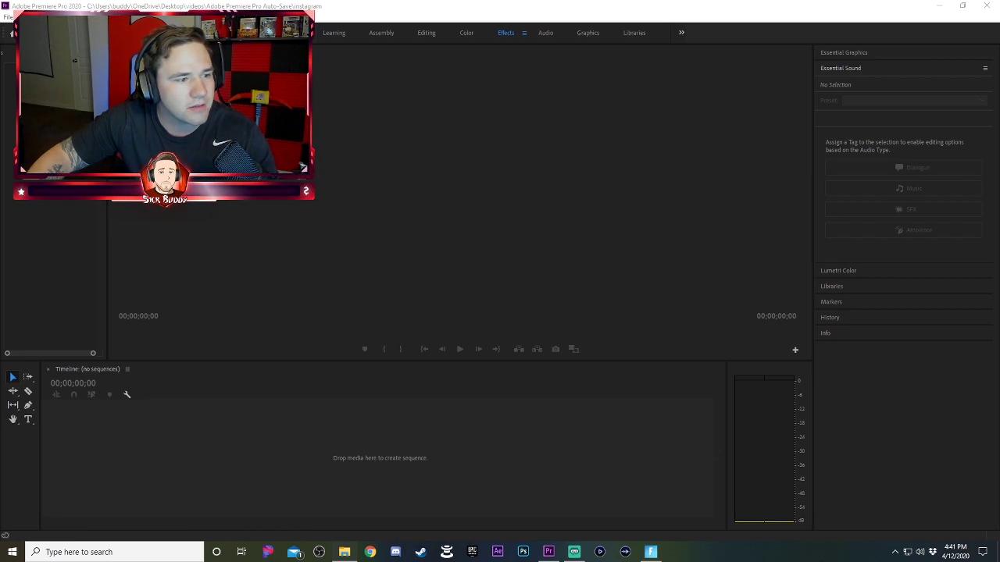
drag(999, 391, 391, 406)
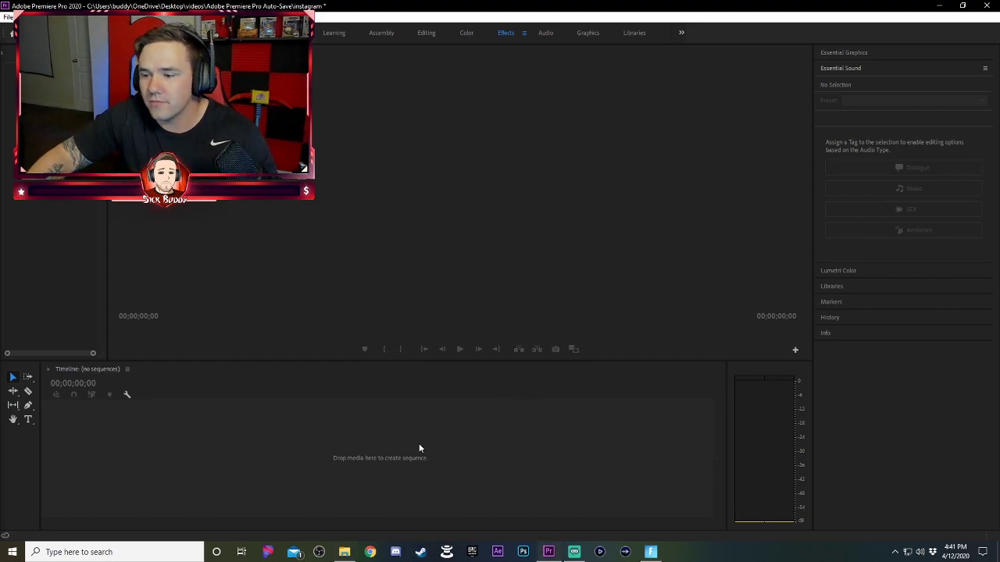
key(space)
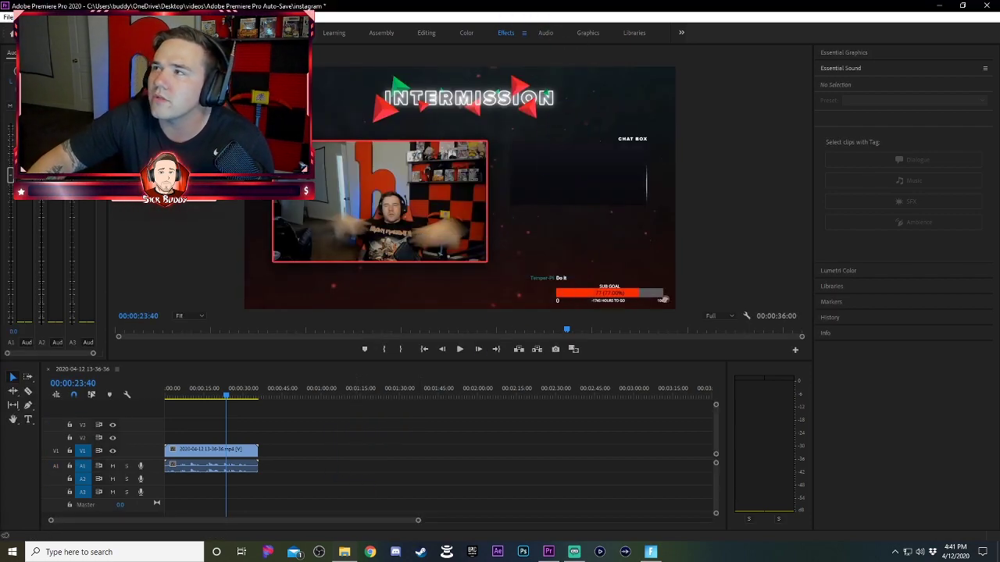
Place the red green-screen shield clip on track V2 at the playhead.
drag(530, 493, 237, 481)
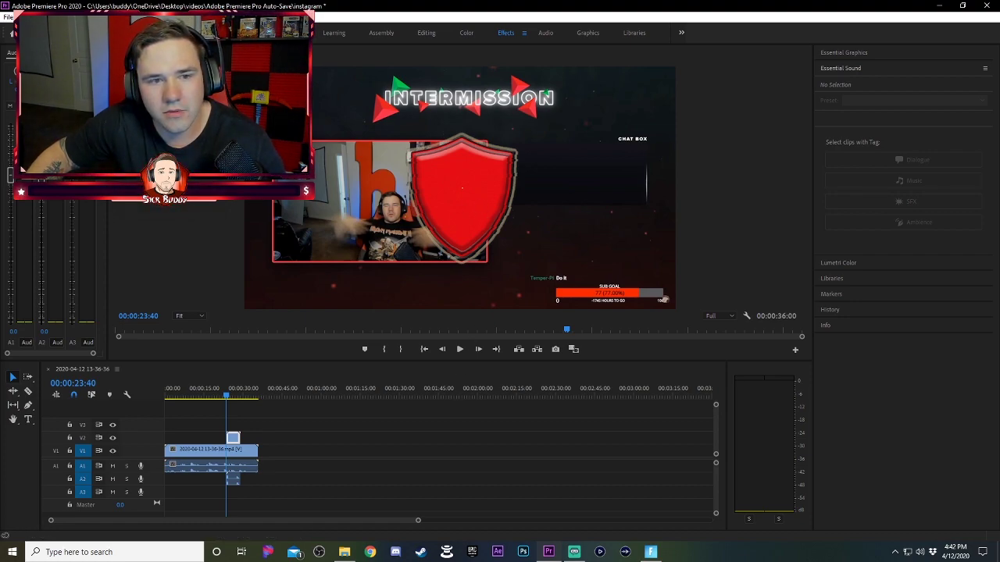
Drag the shield animation right in the Program Monitor over the chat box, then play back.
click(448, 177)
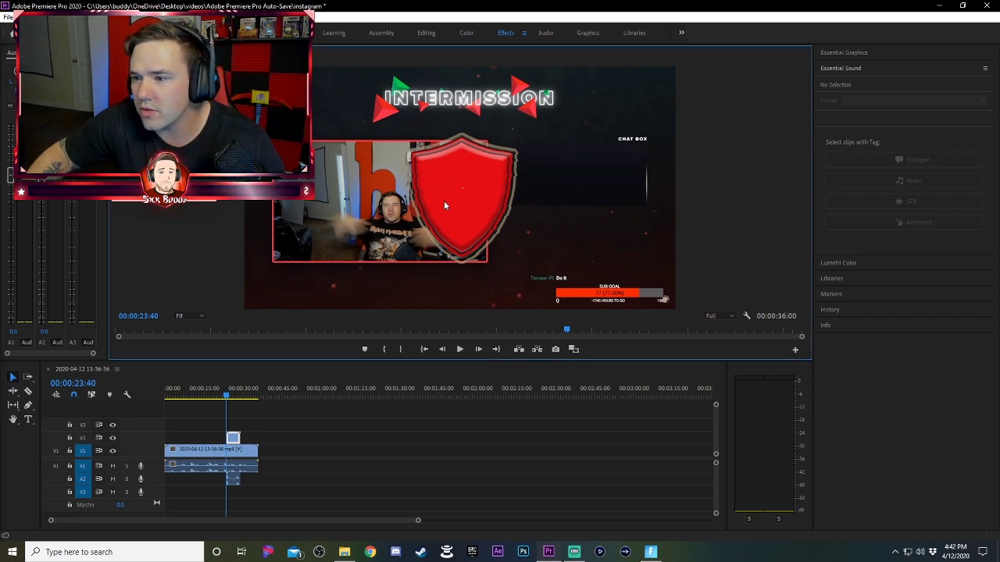
click(352, 438)
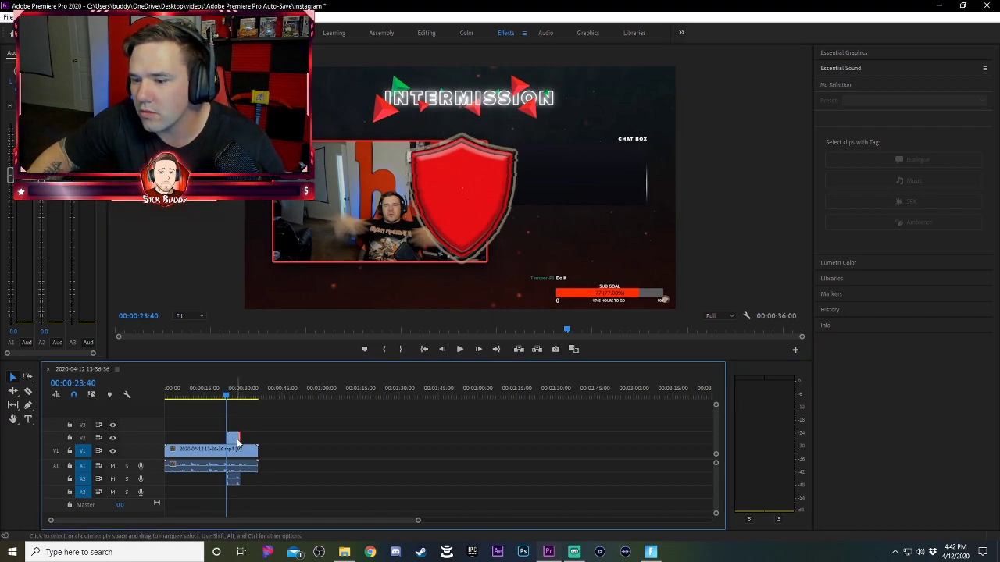
click(455, 243)
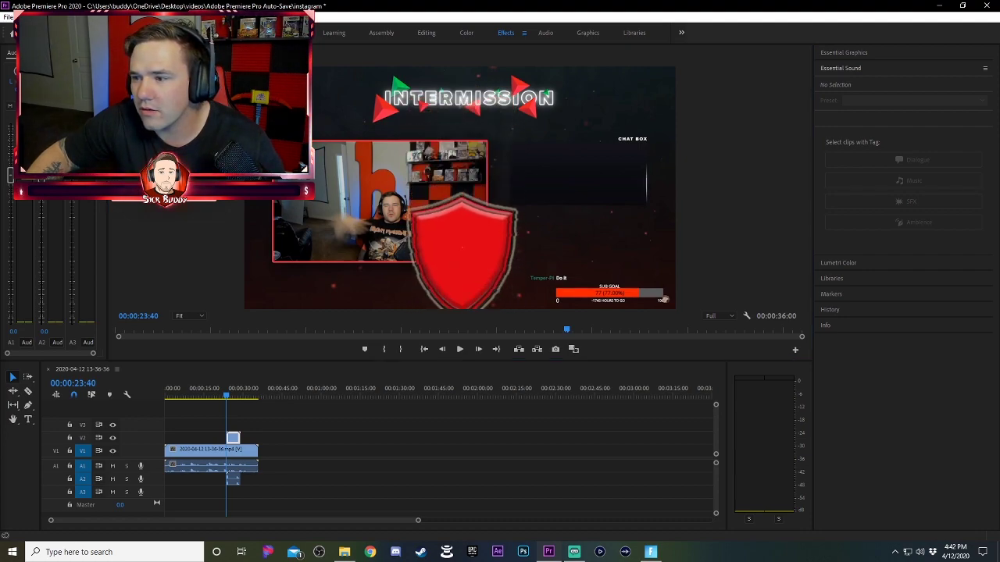
drag(460, 227, 585, 226)
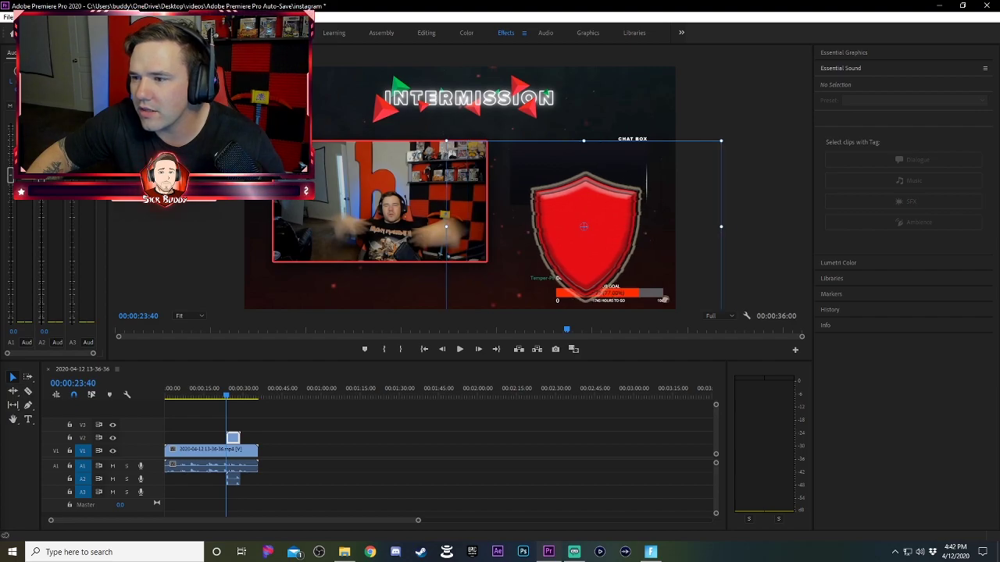
click(324, 419)
key(space)
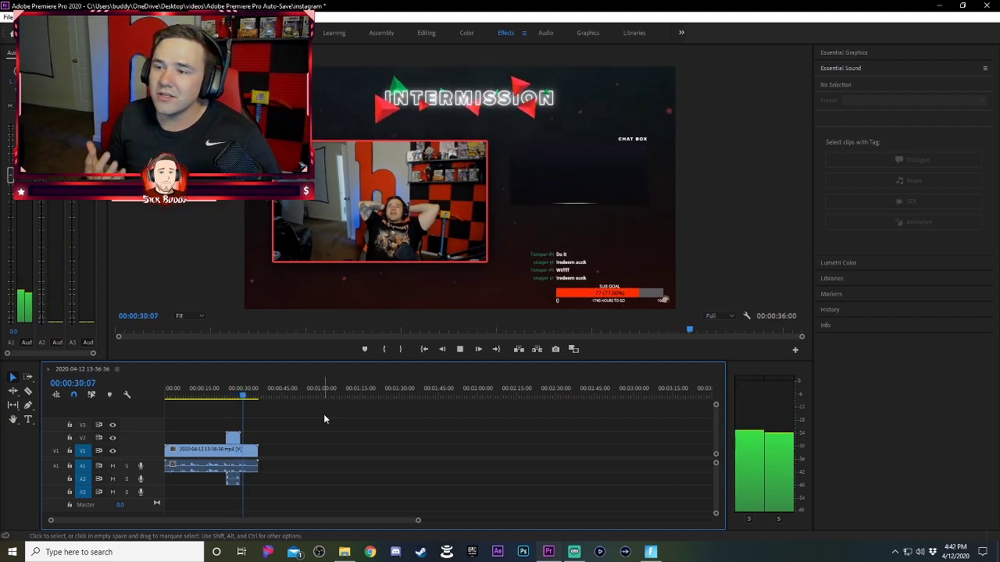
Stop playback and export the sequence to the desktop via File > Export > Media.
key(space)
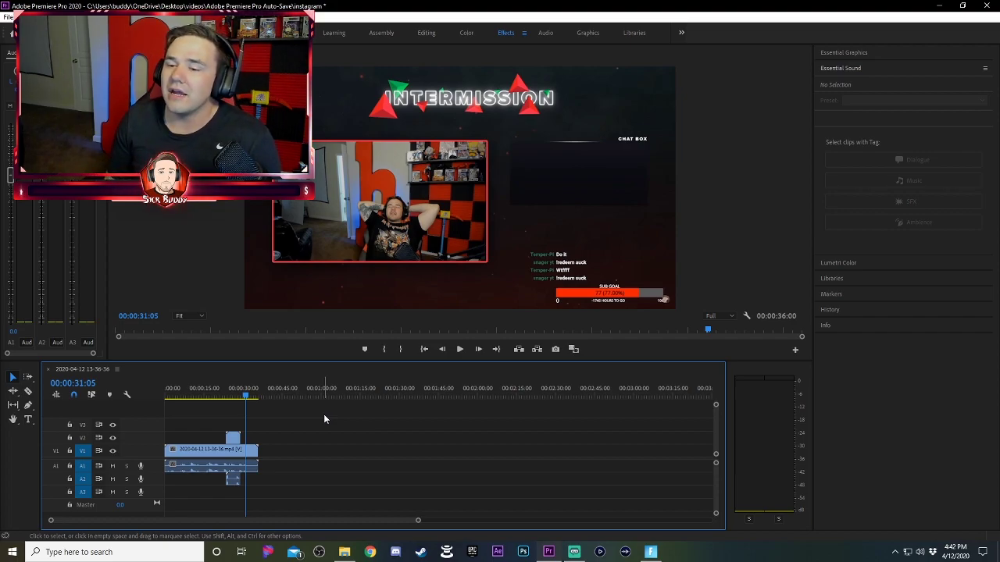
click(8, 16)
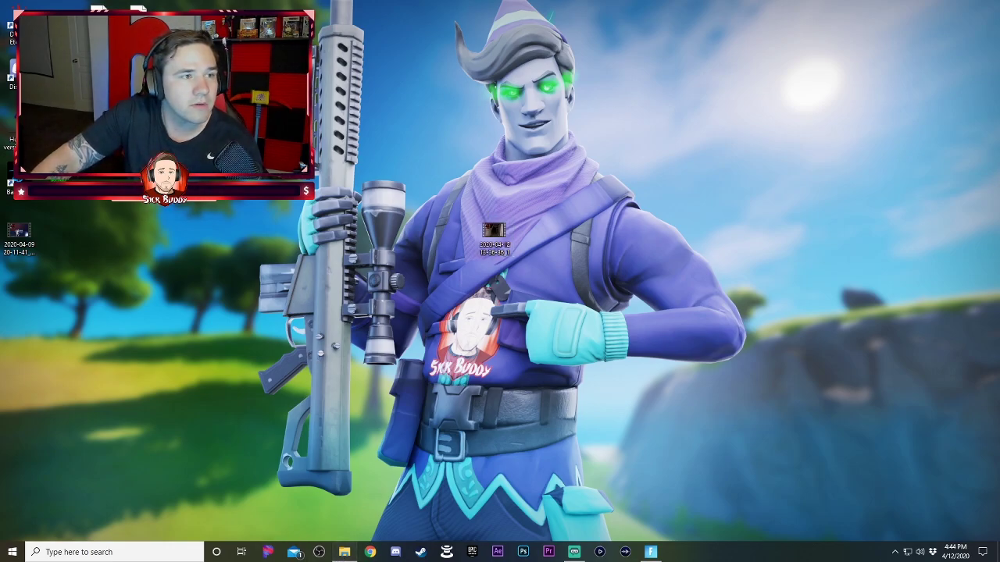
Move the exported stream video from the desktop into the Dropbox folder window.
click(344, 552)
drag(617, 129, 520, 35)
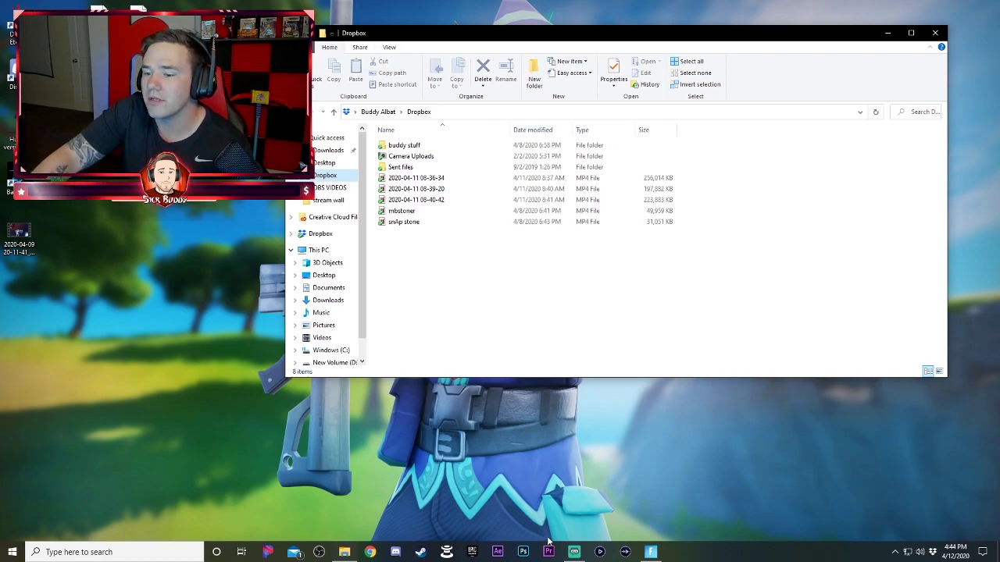
click(370, 552)
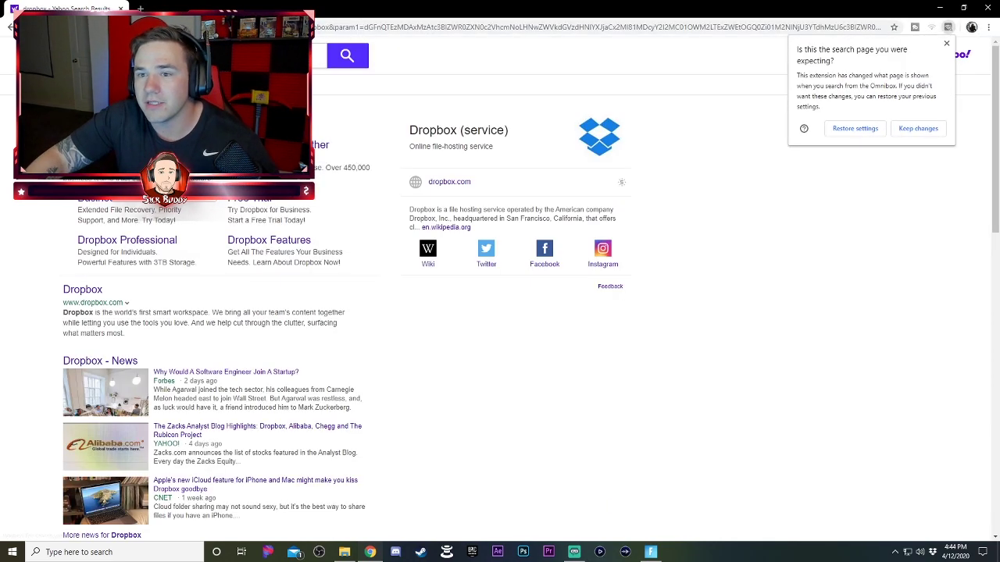
click(117, 117)
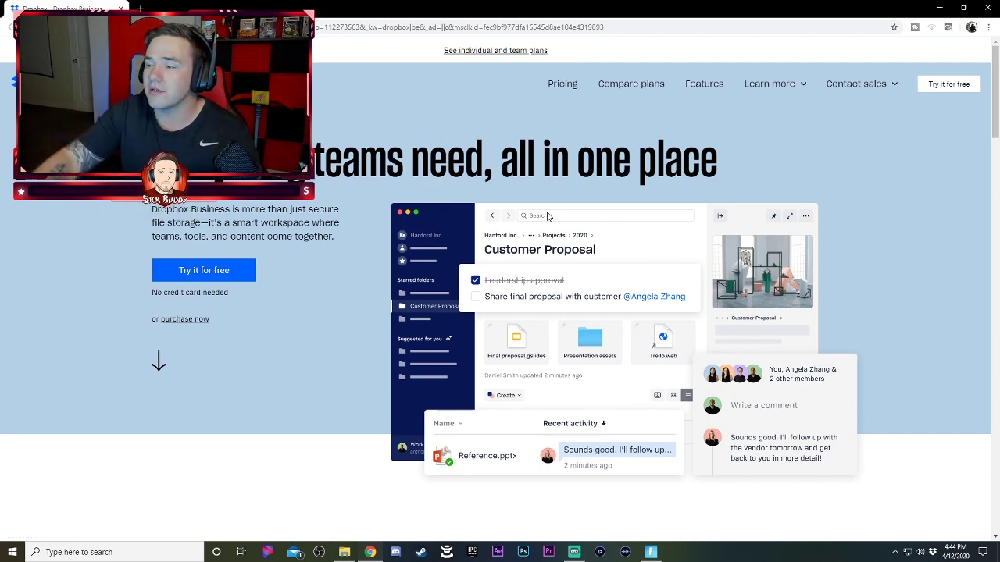
click(987, 8)
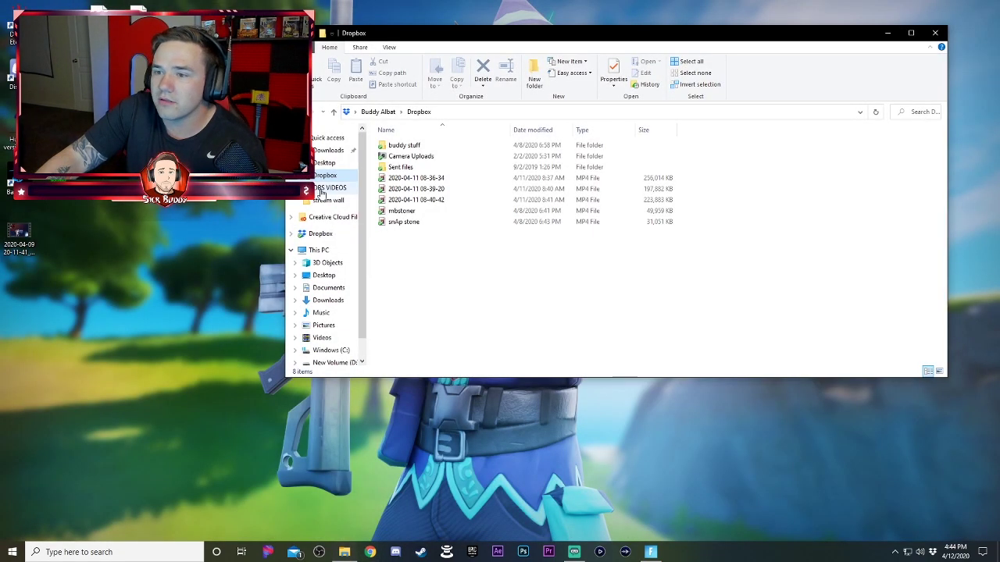
drag(456, 41, 372, 279)
drag(496, 237, 454, 512)
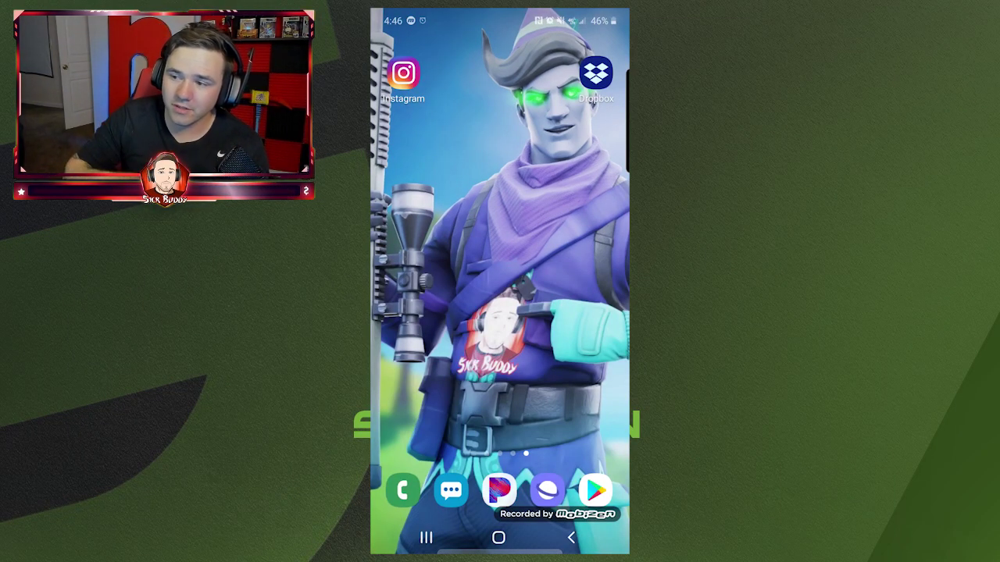
click(596, 74)
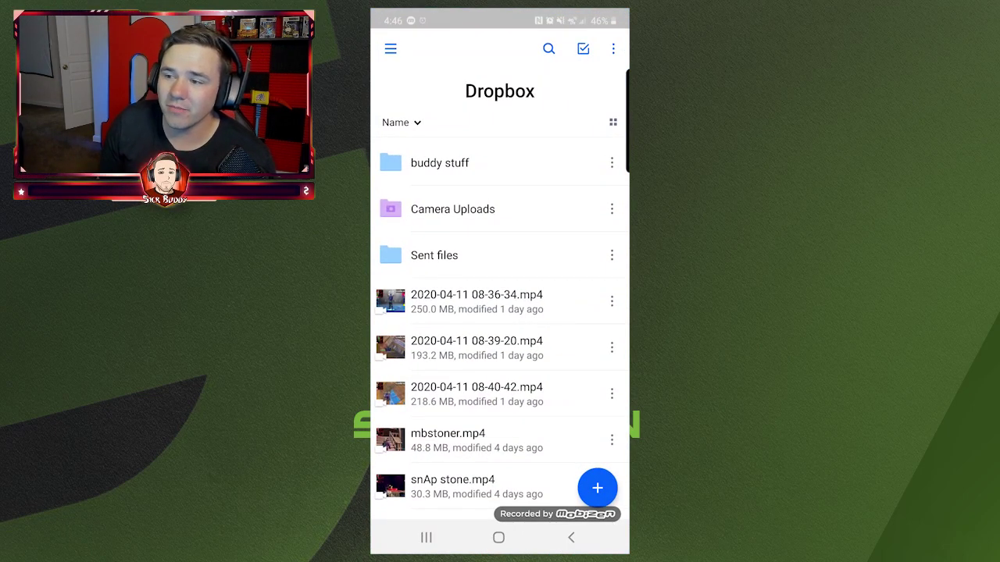
scroll(500, 297, down, 2)
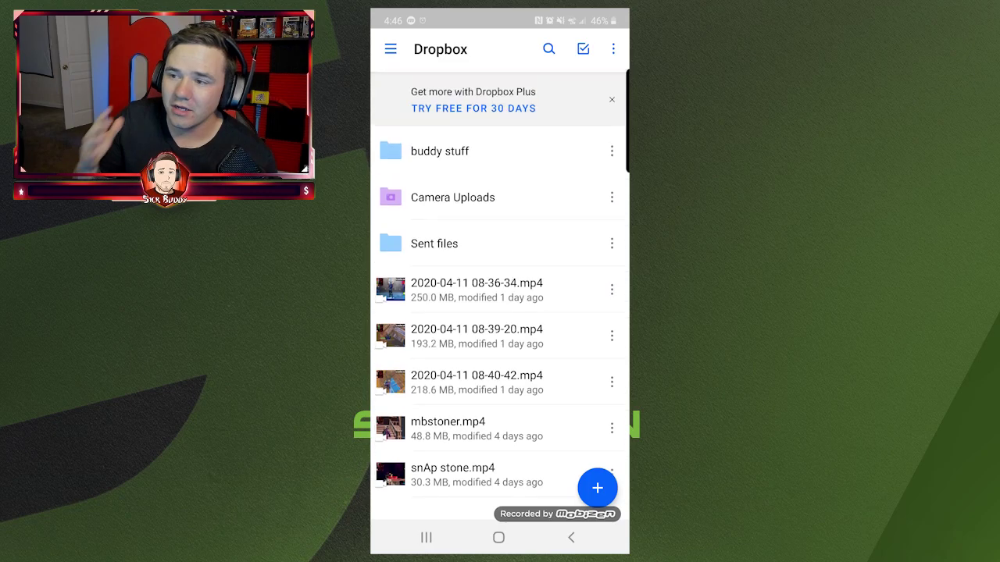
scroll(500, 313, up, 2)
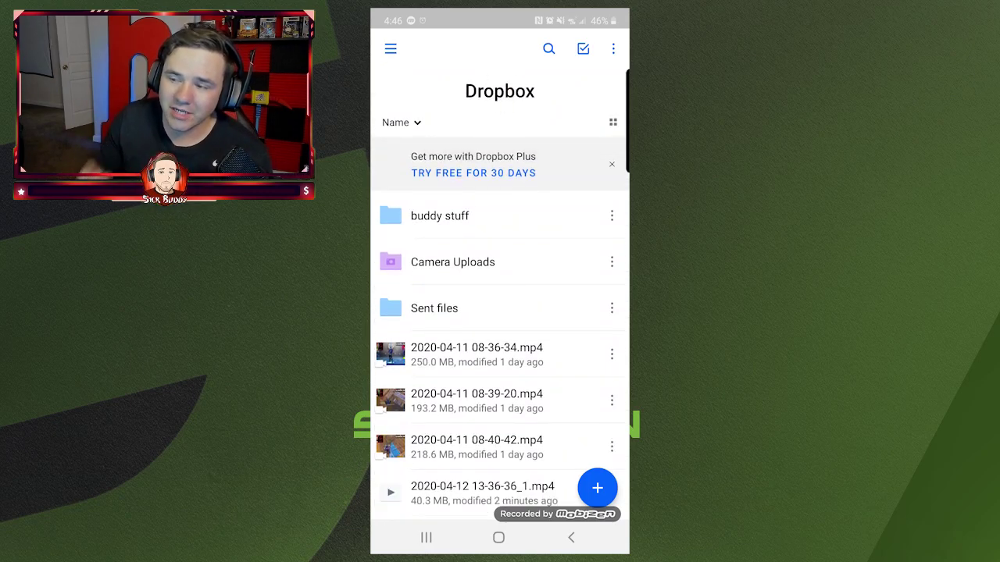
scroll(500, 312, down, 3)
click(481, 380)
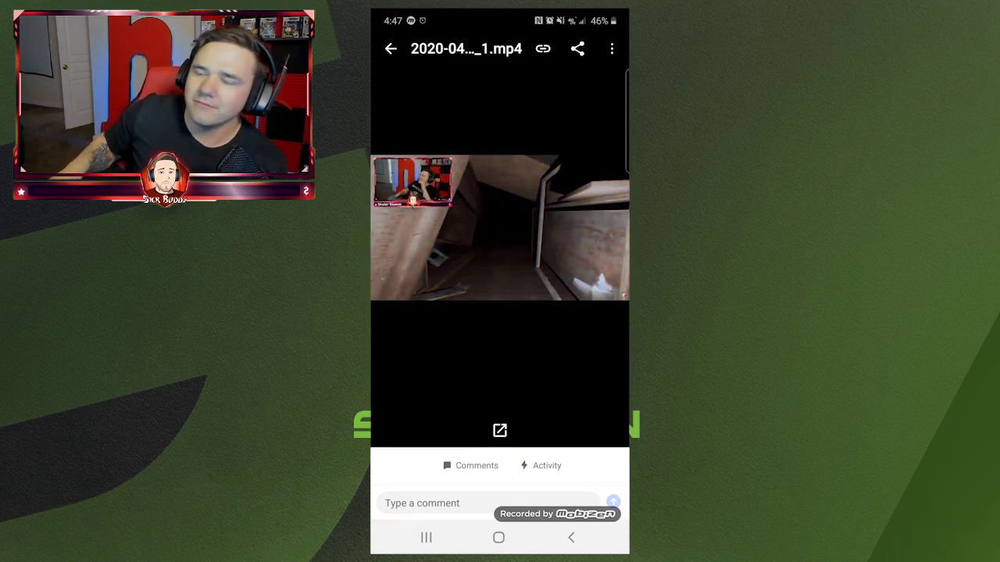
Export the clip from the ⋮ menu to an Instagram Feed post.
click(612, 49)
scroll(500, 391, down, 5)
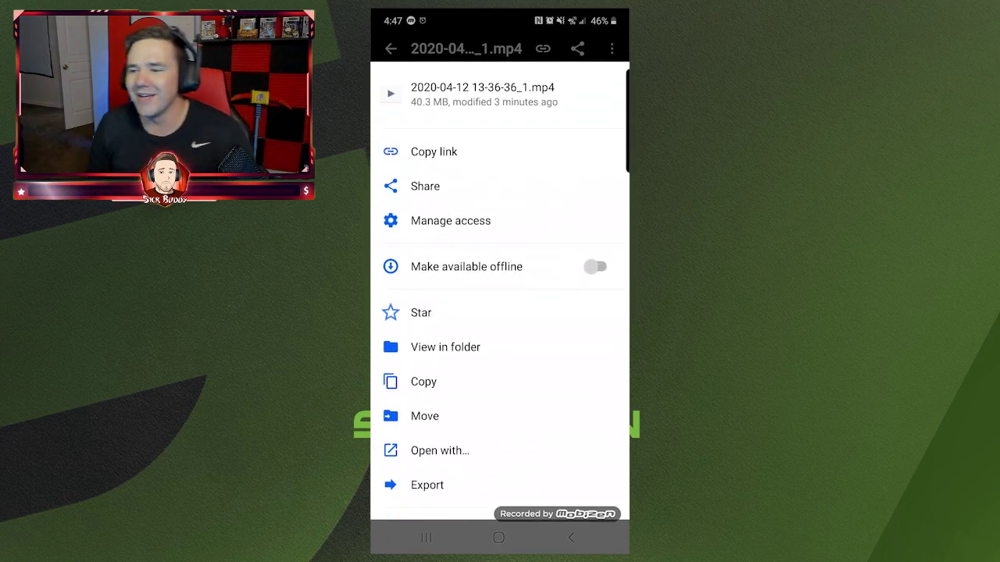
click(428, 445)
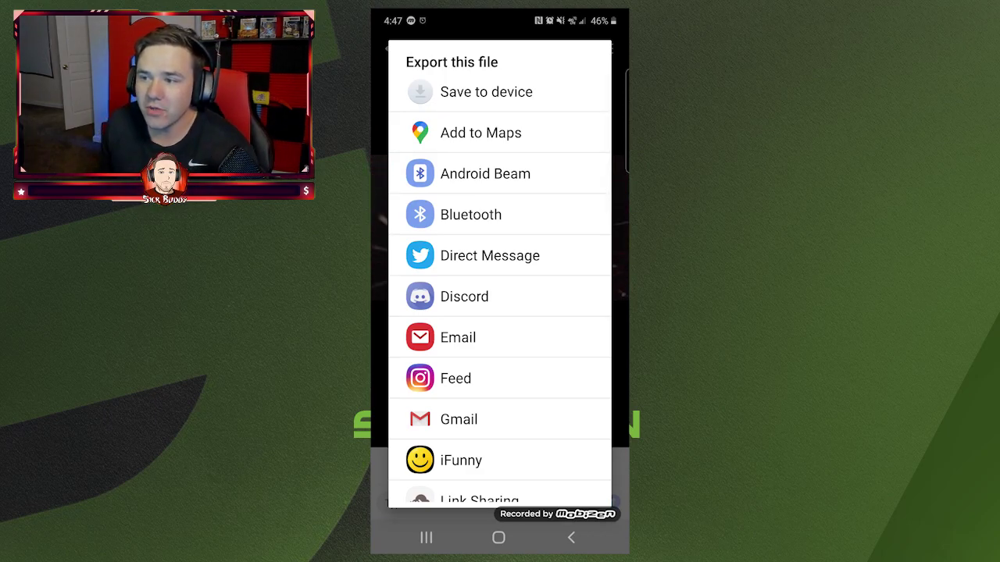
click(486, 92)
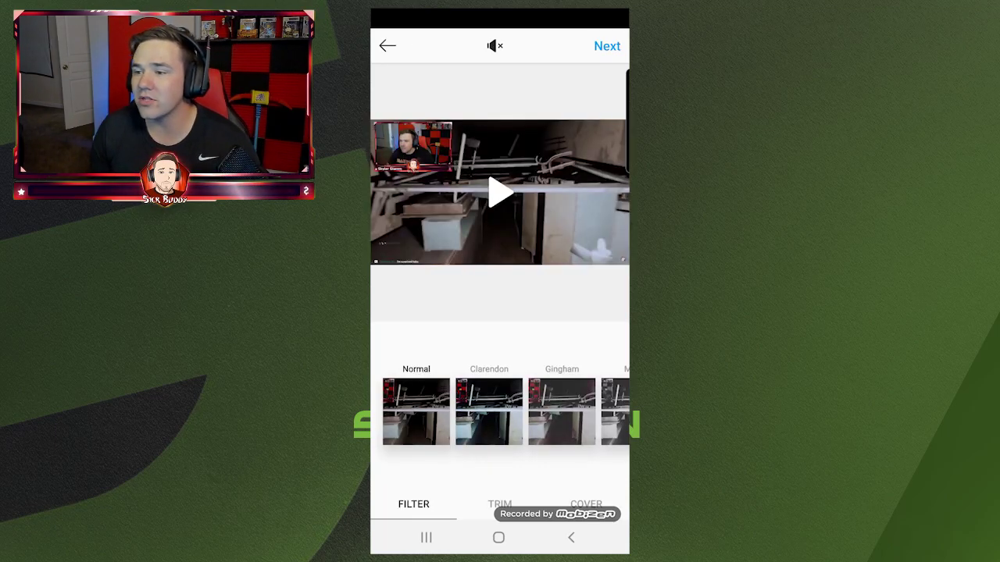
Choose an early attic-hallway frame as the video's cover and proceed with Next.
click(585, 503)
drag(442, 405, 419, 405)
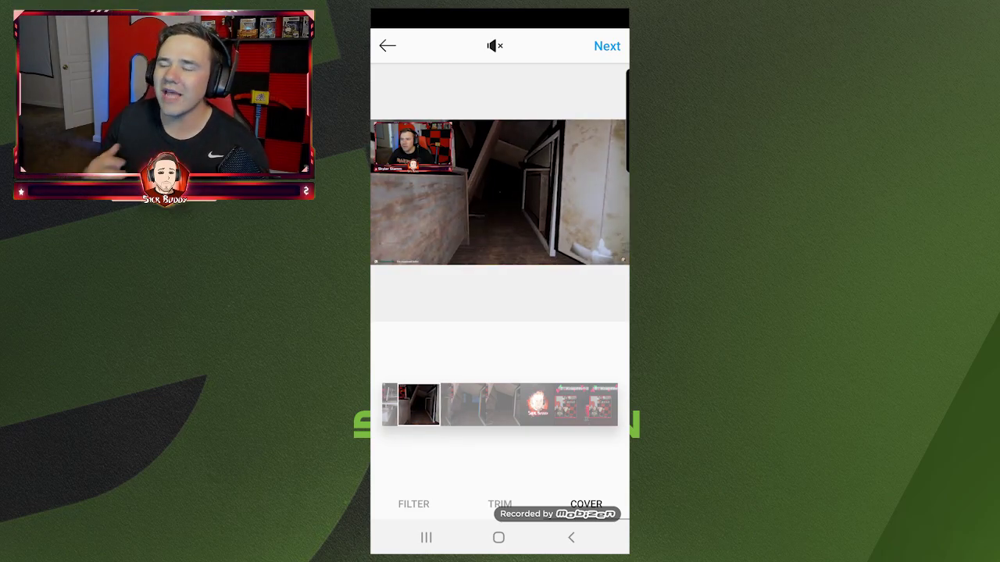
click(607, 45)
Caption the post 'Horror games are fun! But the jump scares!!', add #sickbuddy on a new line, and share it.
click(493, 90)
text(H)
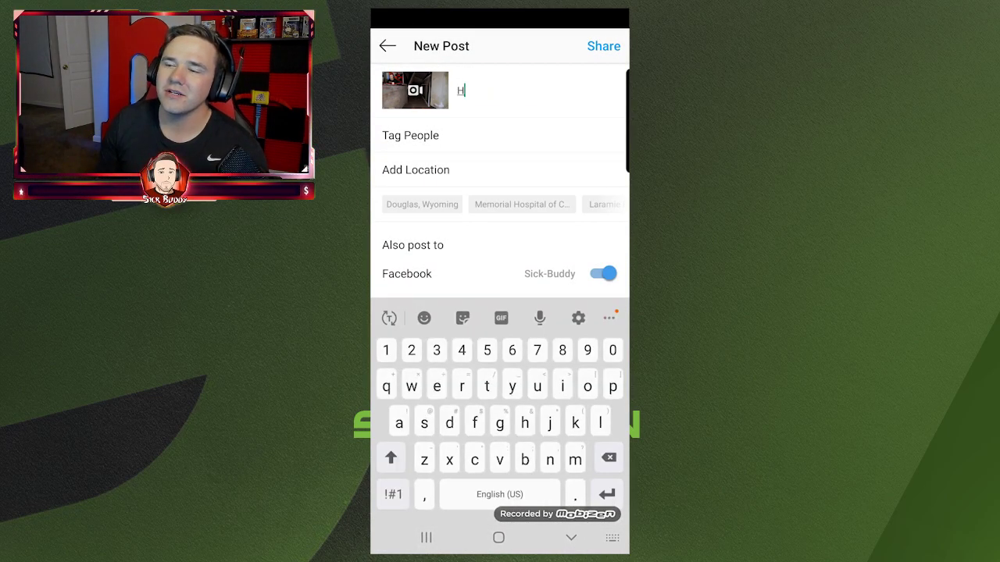
text(orror games )
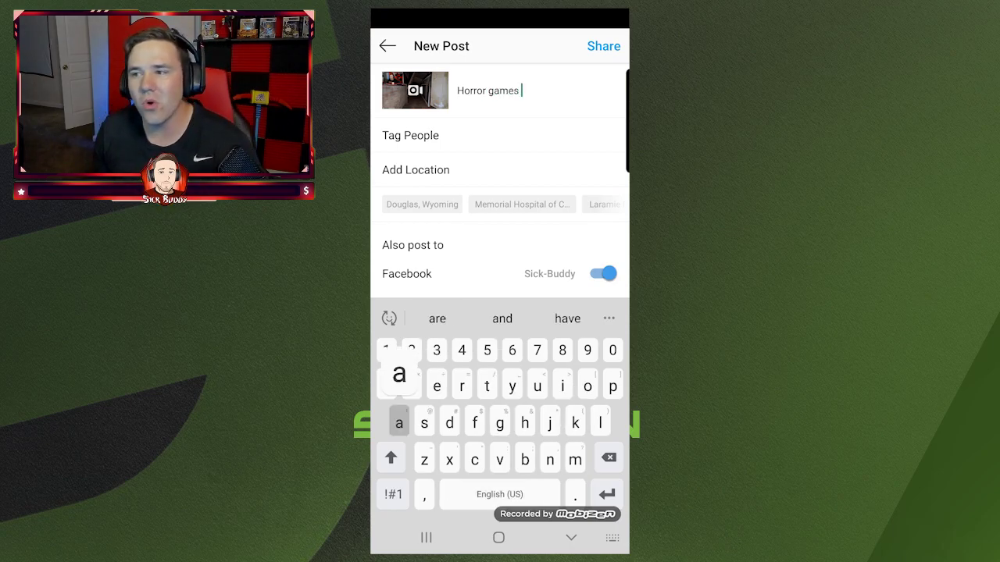
text(are fun)
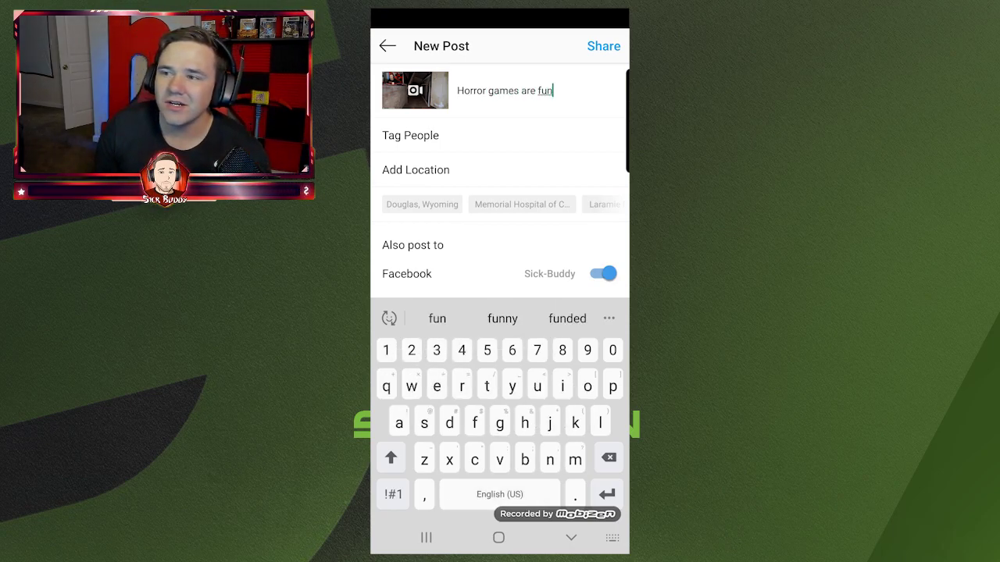
text(! But)
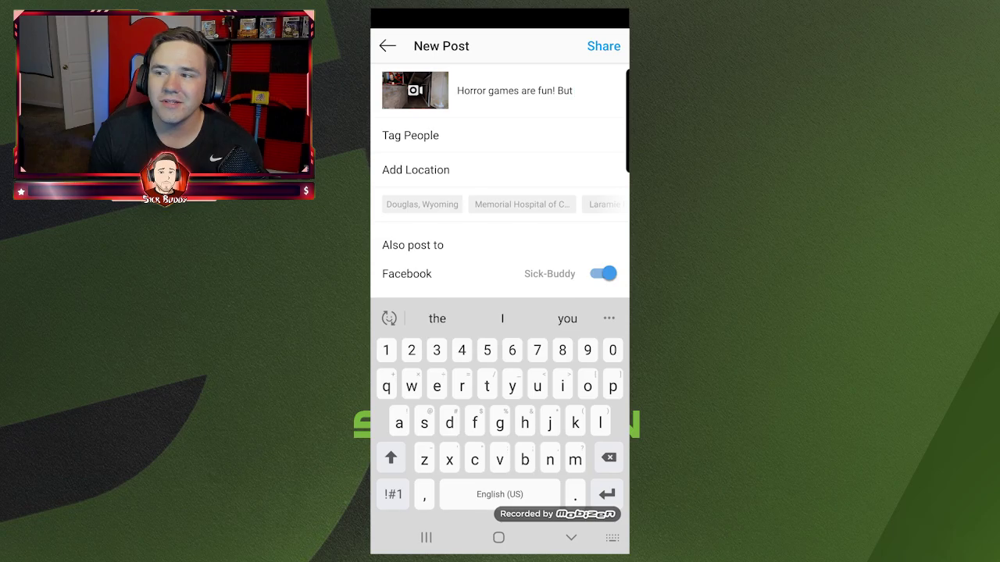
text( the ju)
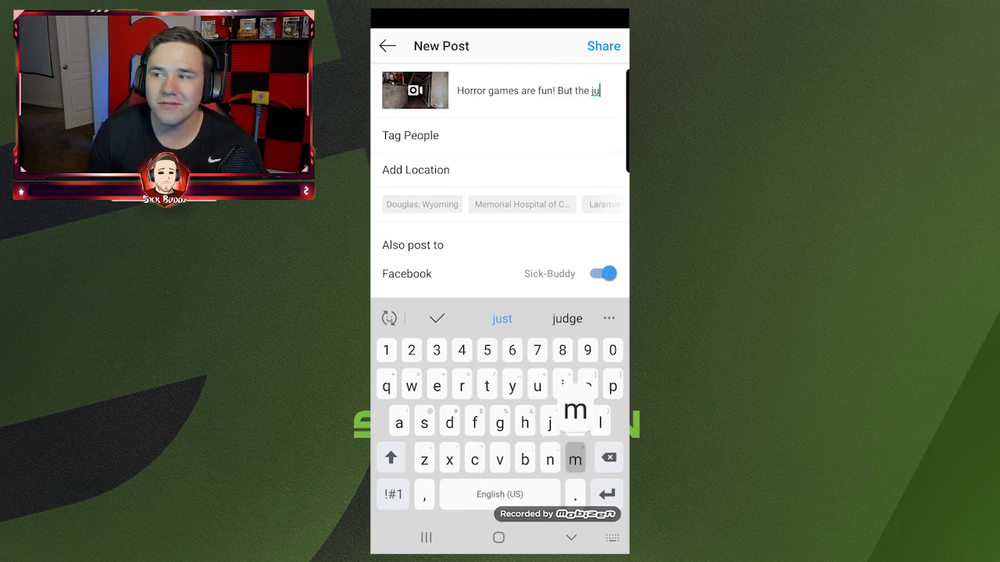
text(mp sc)
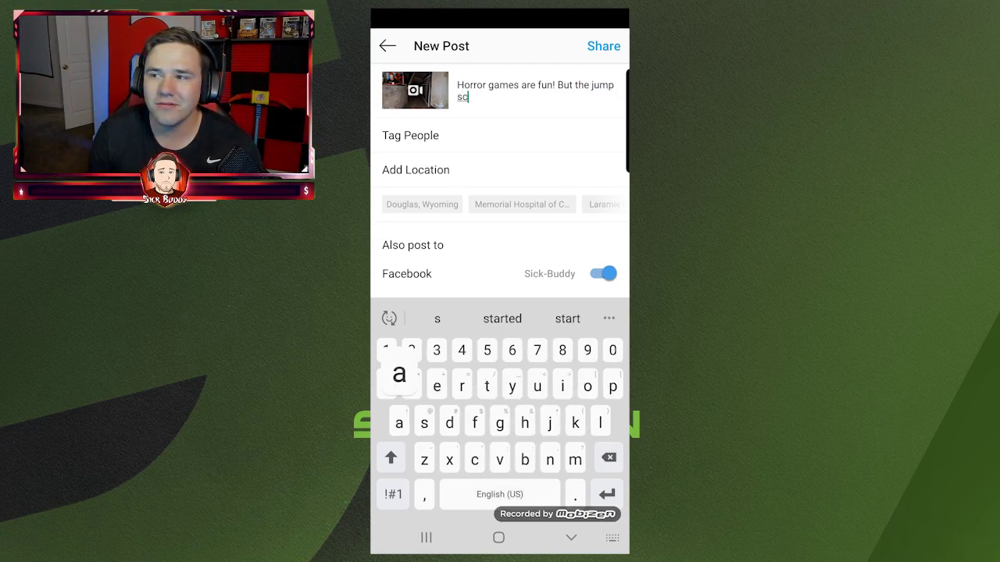
text(ares!!)
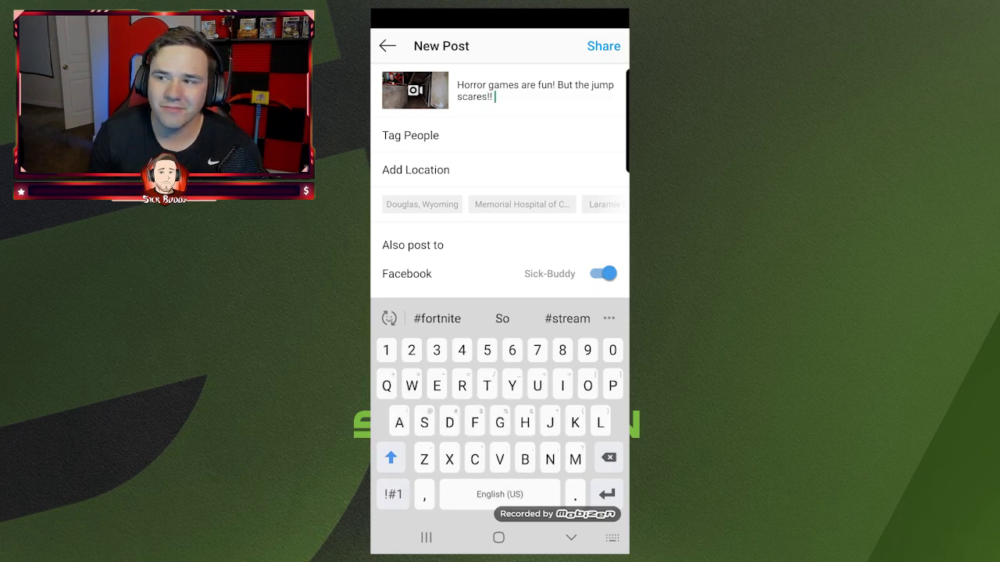
key(Return)
text(#)
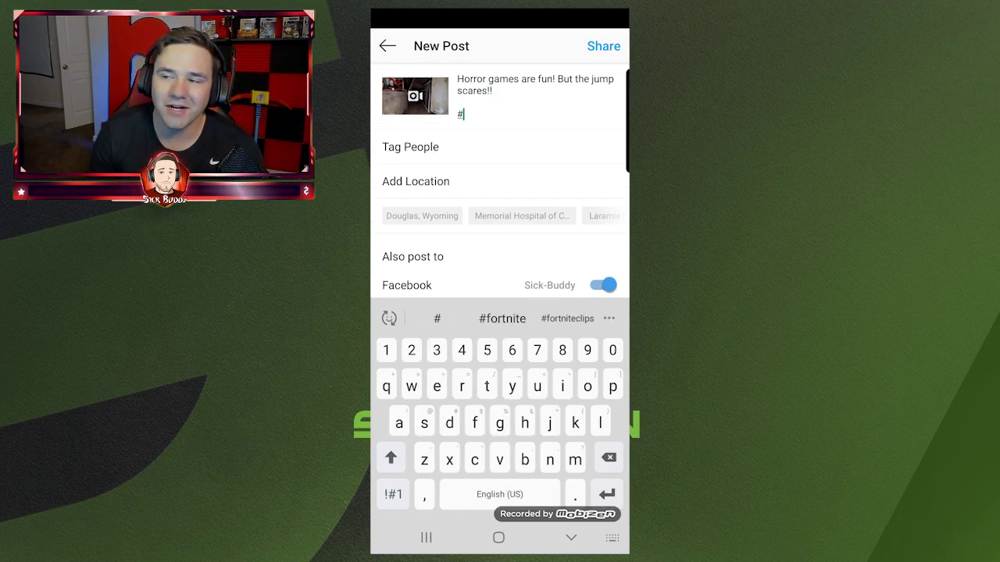
text(sick buddy)
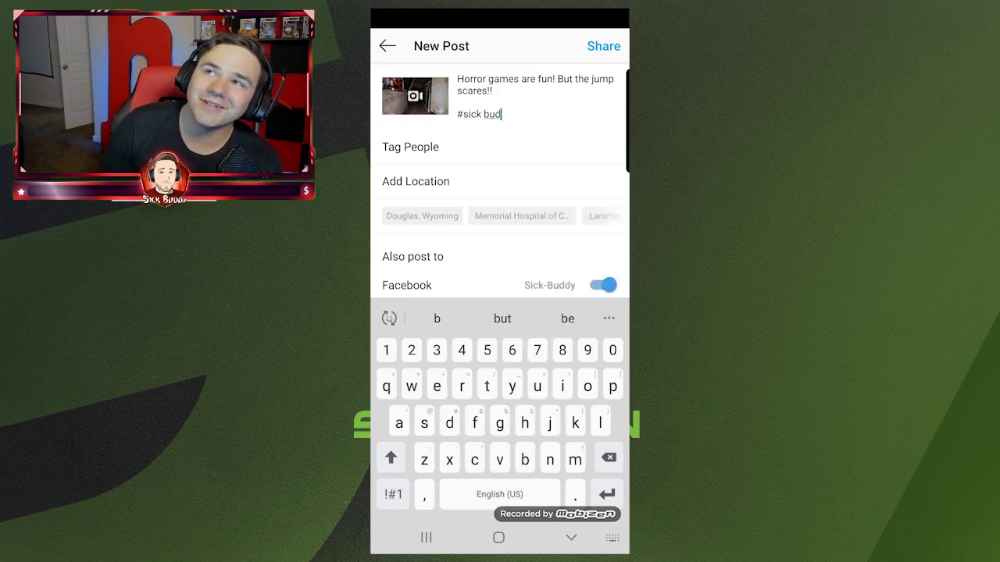
key(BackSpace)
key(BackSpace)
key(BackSpace)
key(BackSpace)
key(BackSpace)
key(BackSpace)
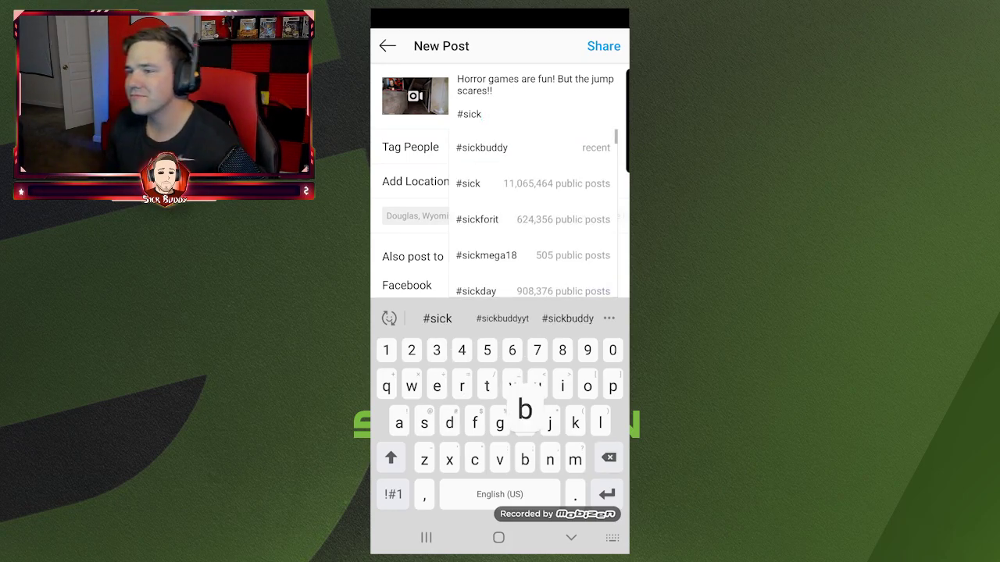
text(buddy)
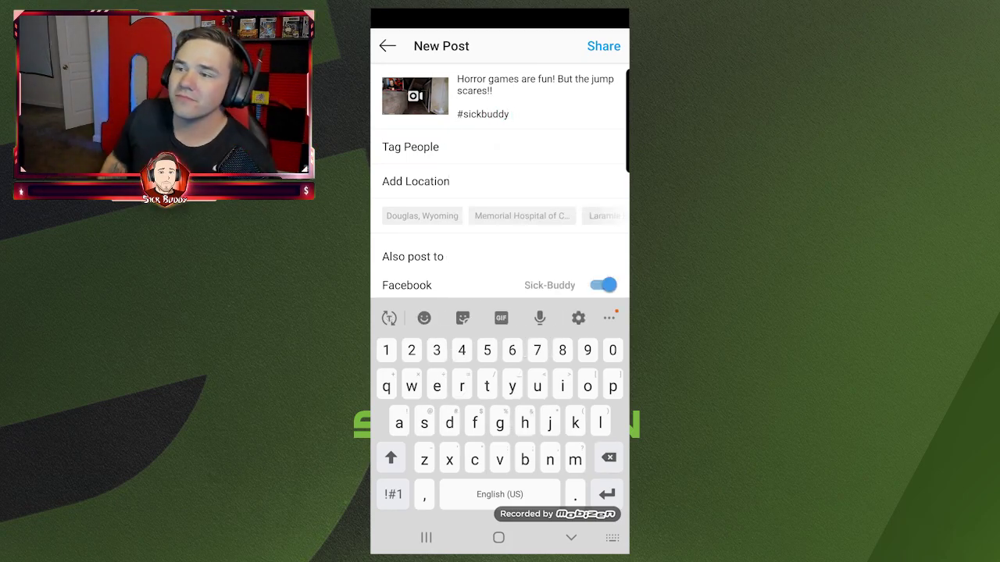
click(603, 46)
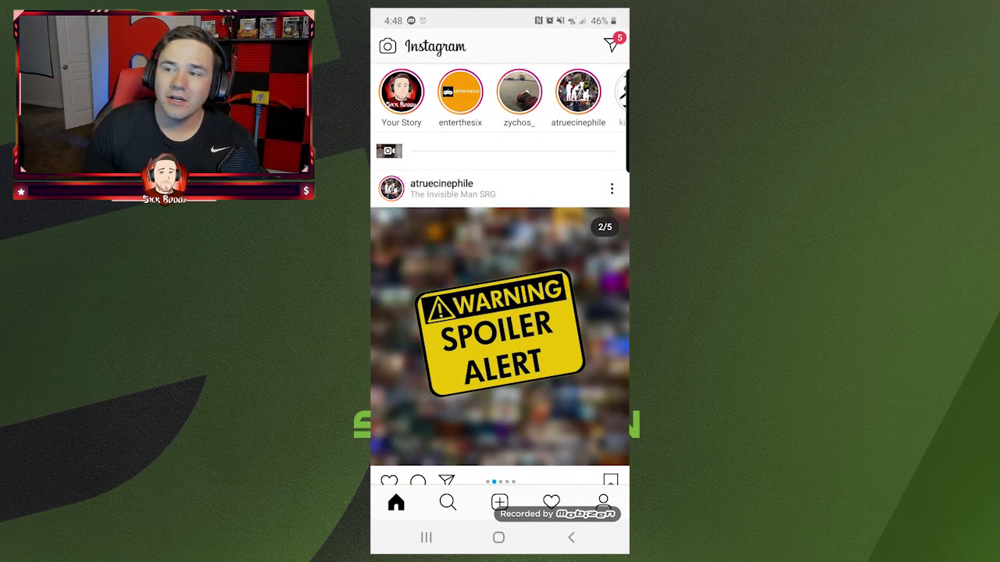